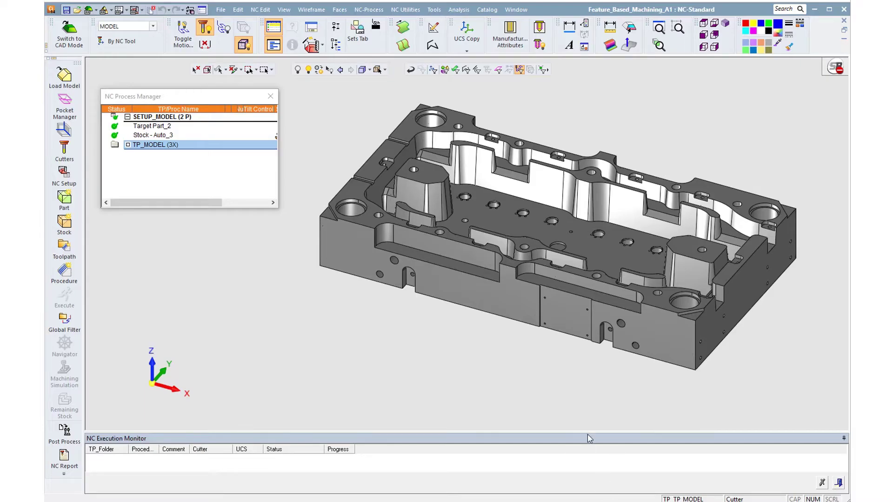
- Create a 2.5 Axes Facing procedure and calculate its 2X-Facing_18 toolpath over the plate
{"action": "mouse_move", "coordinate": [546, 341]}
{"action": "middle_mouse_down"}
{"action": "mouse_move", "coordinate": [508, 365]}
{"action": "mouse_move", "coordinate": [534, 354]}
{"action": "middle_mouse_up"}
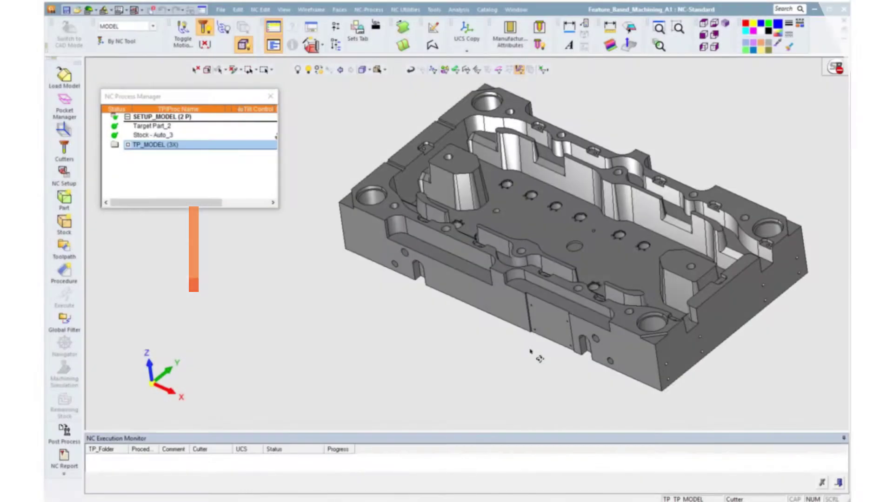
{"action": "left_click", "coordinate": [65, 275]}
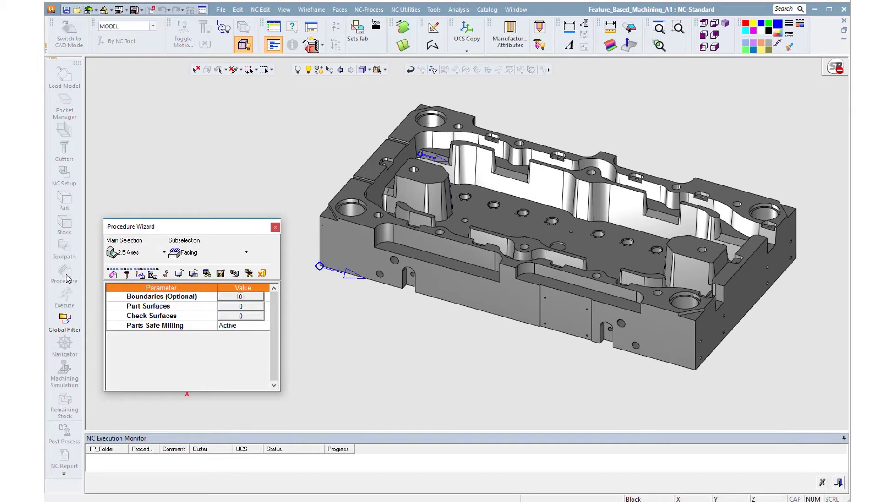
{"action": "left_click", "coordinate": [182, 257]}
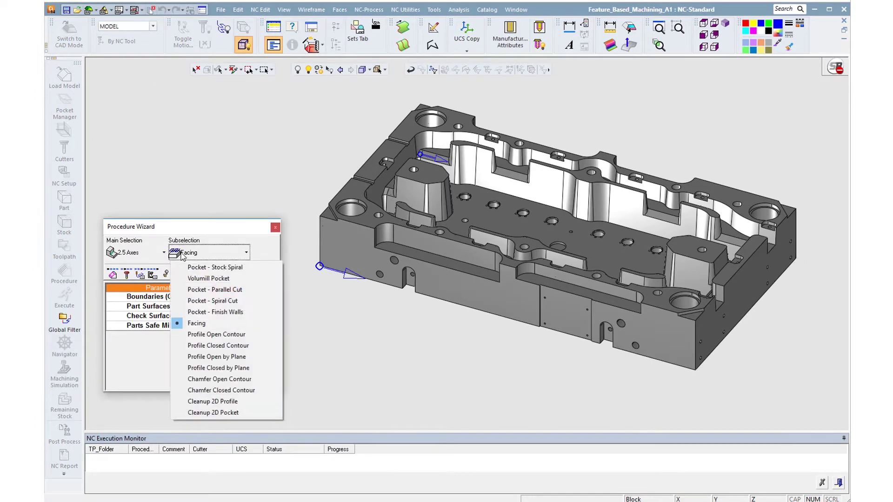
{"action": "left_click", "coordinate": [203, 248]}
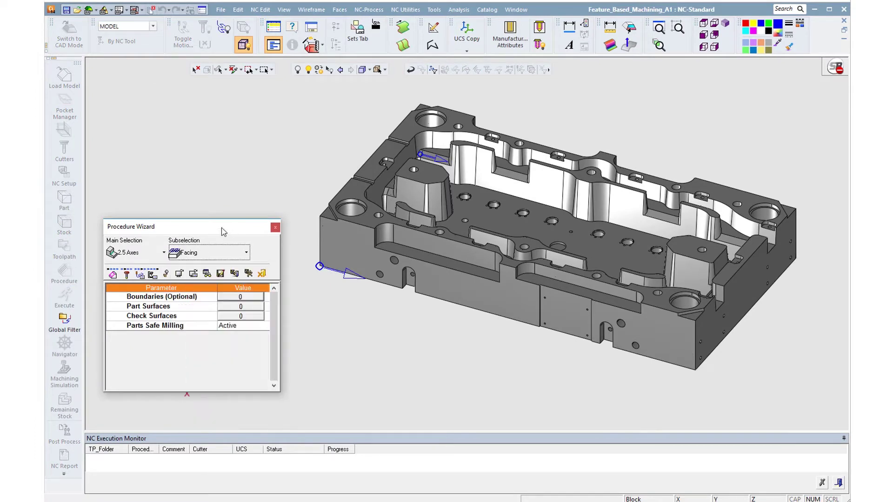
{"action": "right_click", "coordinate": [330, 329]}
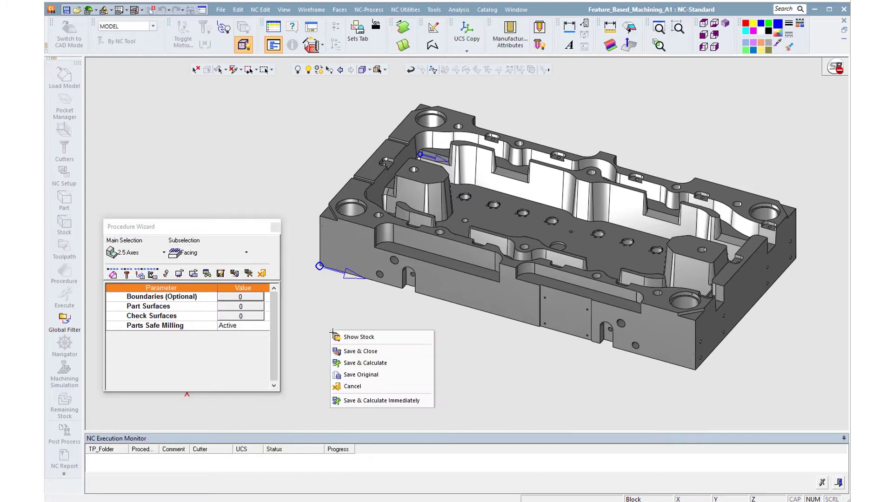
{"action": "left_click", "coordinate": [351, 364]}
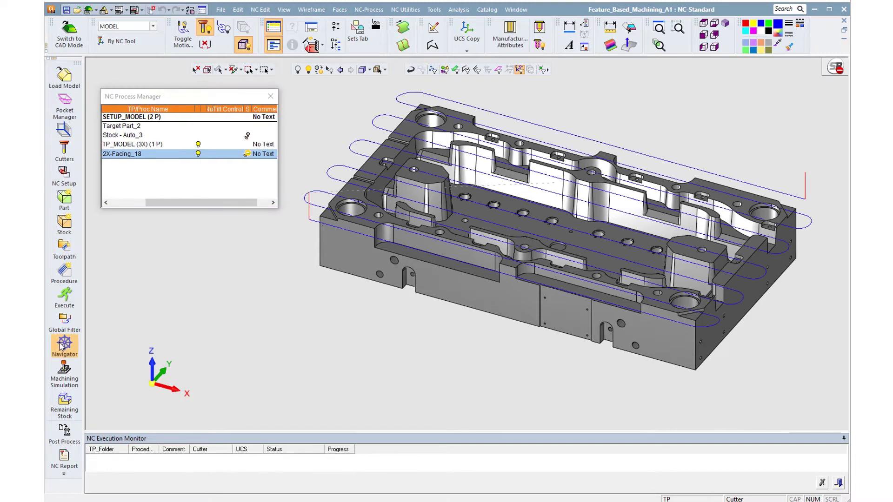
- Animate the cutter along the 2X-Facing_18 passes in the Navigator
{"action": "left_click", "coordinate": [63, 342]}
{"action": "left_click", "coordinate": [231, 106]}
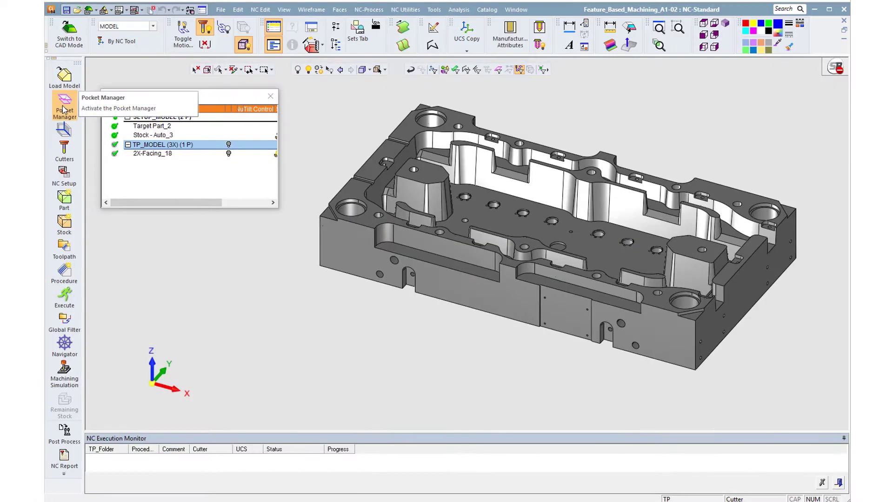
- Open the Pocket Manager to list the 82 recognised NC pockets in the NC Pockets Table
{"action": "left_click", "coordinate": [64, 104]}
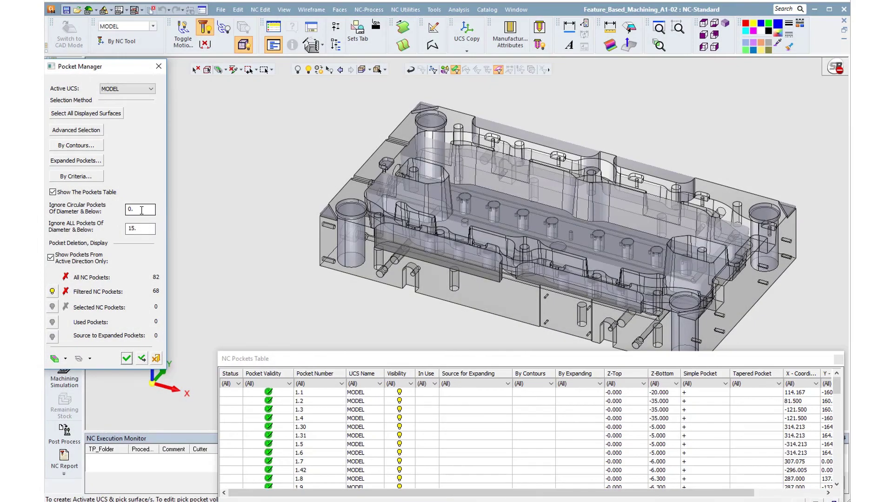
- Ignore circular pockets of diameter 50 and below, exclude tapered pockets, and select pockets 1.1–1.4
{"action": "double_click", "coordinate": [142, 211]}
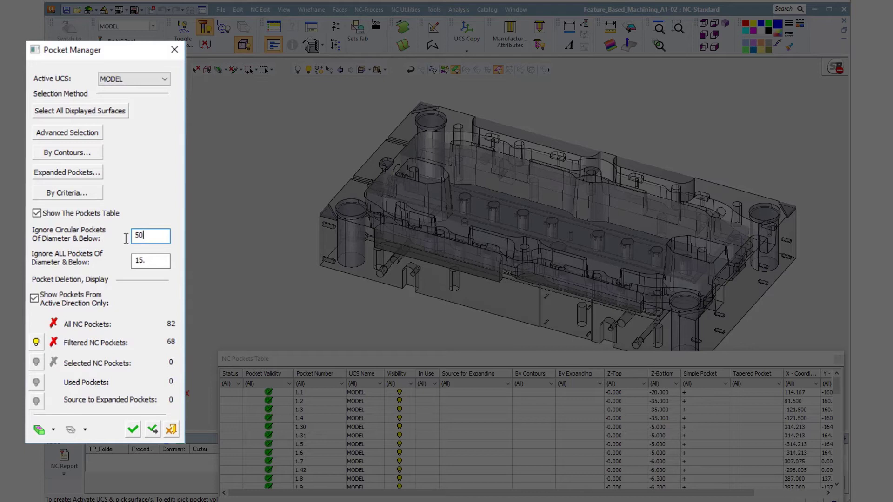
{"action": "key", "text": "Return"}
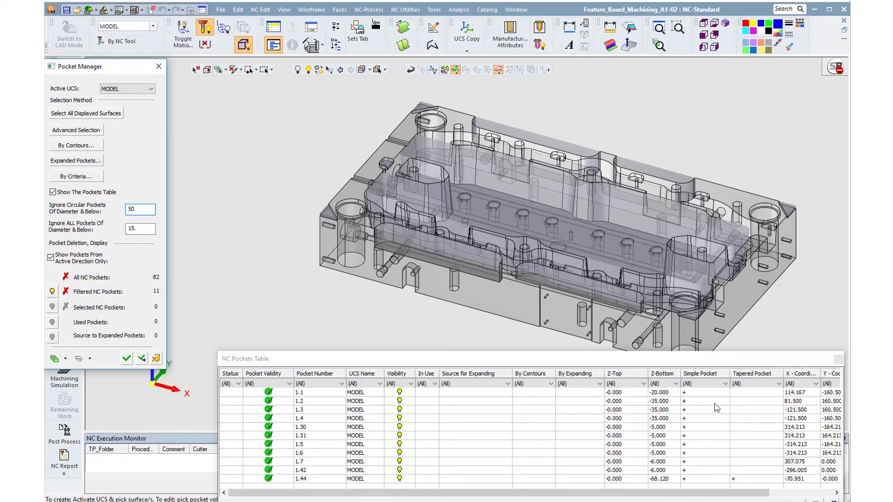
{"action": "left_click", "coordinate": [778, 384]}
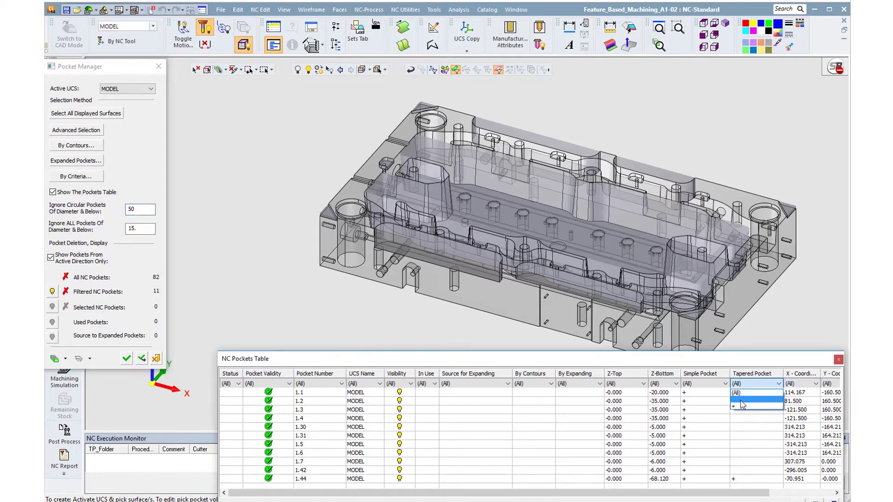
{"action": "left_click", "coordinate": [740, 400]}
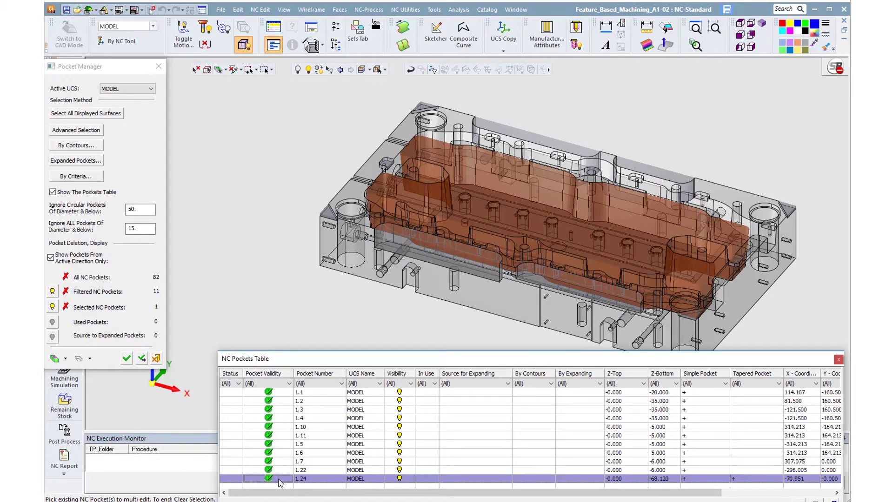
{"action": "left_click_drag", "start_coordinate": [231, 392], "coordinate": [231, 418]}
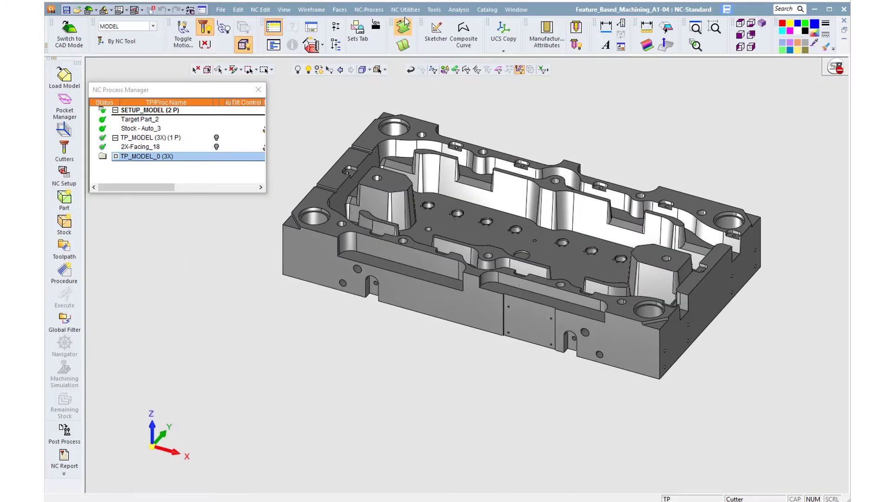
- Mark pockets 1.1–1.4 for Apply Template and bring up the NC Template browser
{"action": "left_click", "coordinate": [403, 11]}
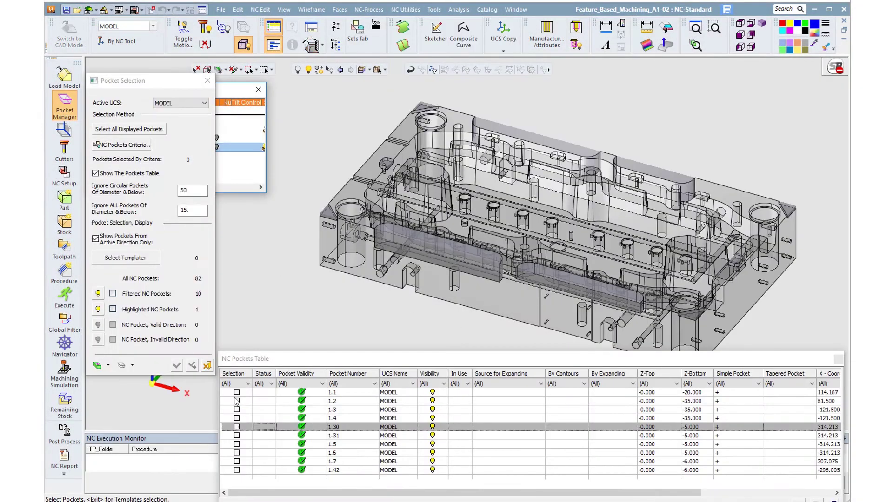
{"action": "left_click", "coordinate": [236, 391]}
{"action": "left_click", "coordinate": [236, 401]}
{"action": "left_click", "coordinate": [236, 410]}
{"action": "left_click", "coordinate": [236, 418]}
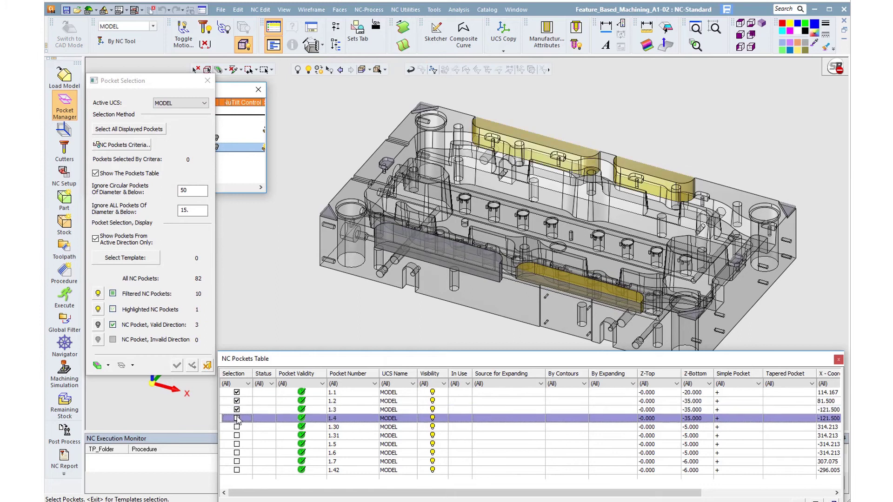
{"action": "left_click", "coordinate": [252, 427]}
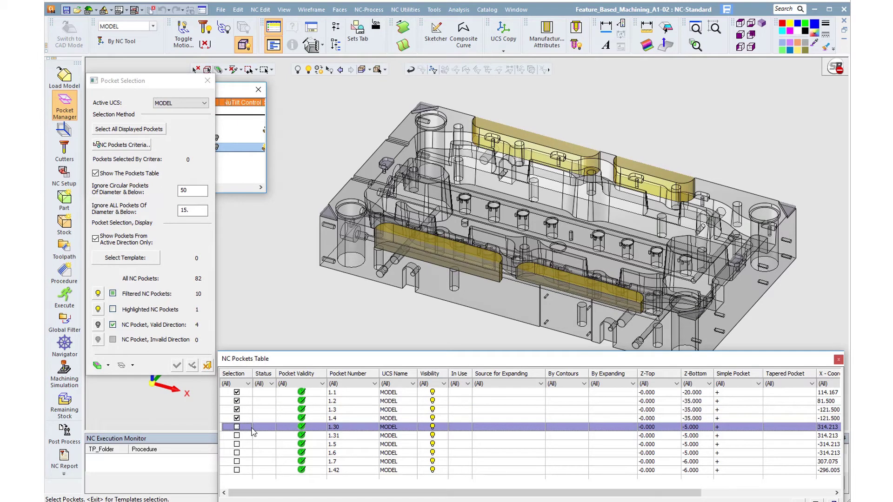
{"action": "left_click", "coordinate": [131, 262]}
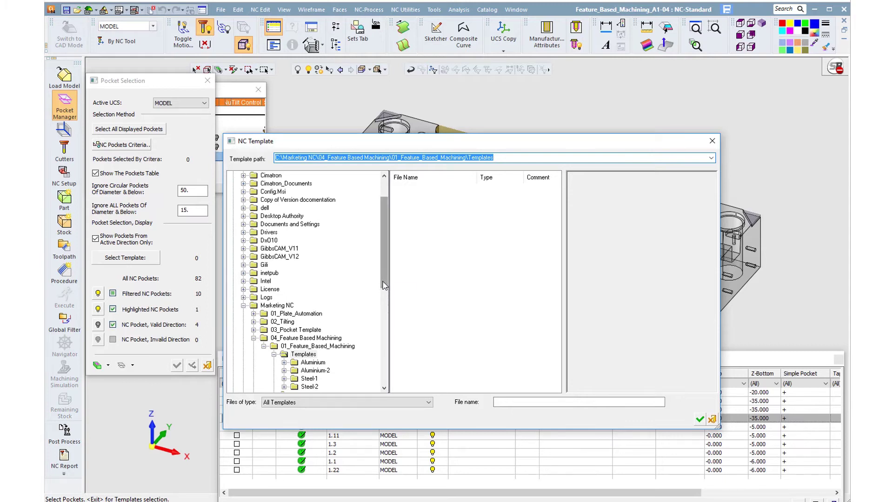
- From Aluminium\open_Pockets\Straight_walls, pick 01_Pocket_Rough, 02_Pocket_Wall, 03_Pocket_Floor and 05_Pocket_Chamfer_3mm
{"action": "scroll", "coordinate": [384, 285], "scroll_direction": "down", "scroll_amount": 2}
{"action": "left_click", "coordinate": [284, 314]}
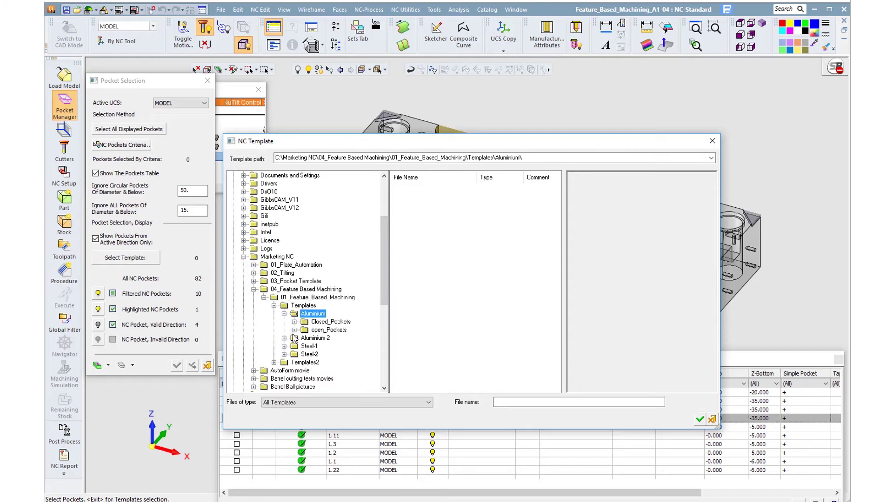
{"action": "left_click", "coordinate": [294, 331]}
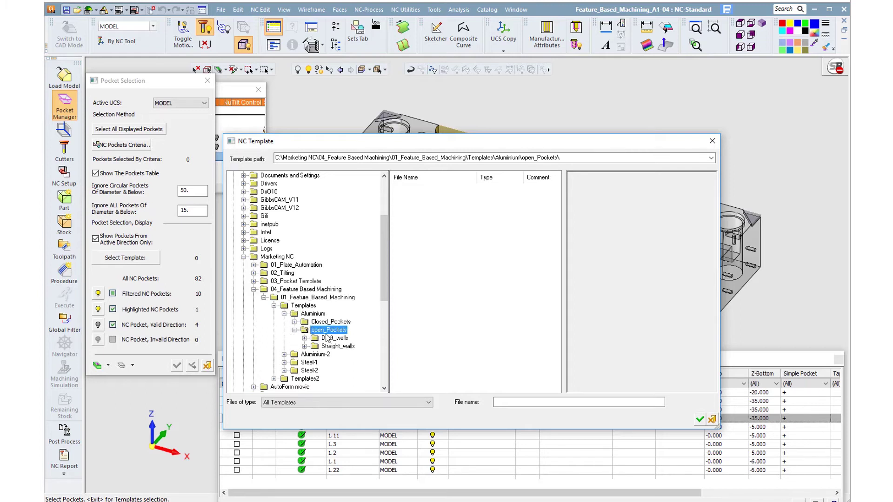
{"action": "left_click", "coordinate": [307, 347]}
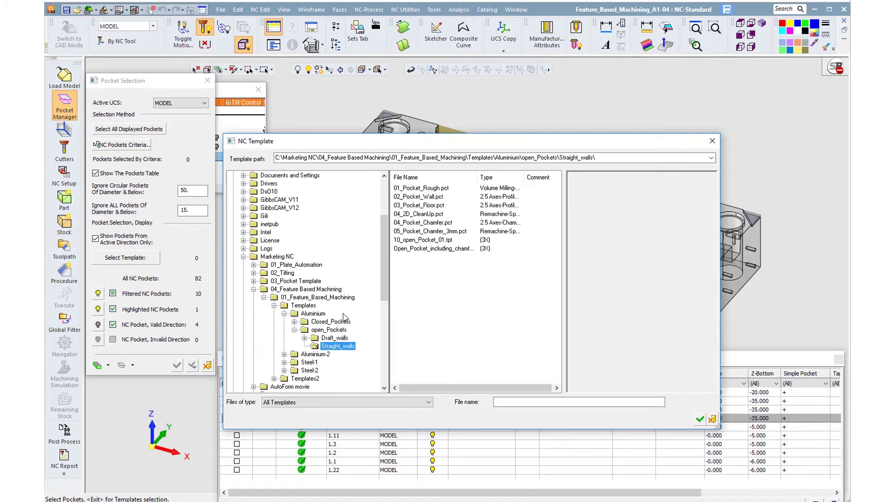
{"action": "left_click", "coordinate": [425, 188]}
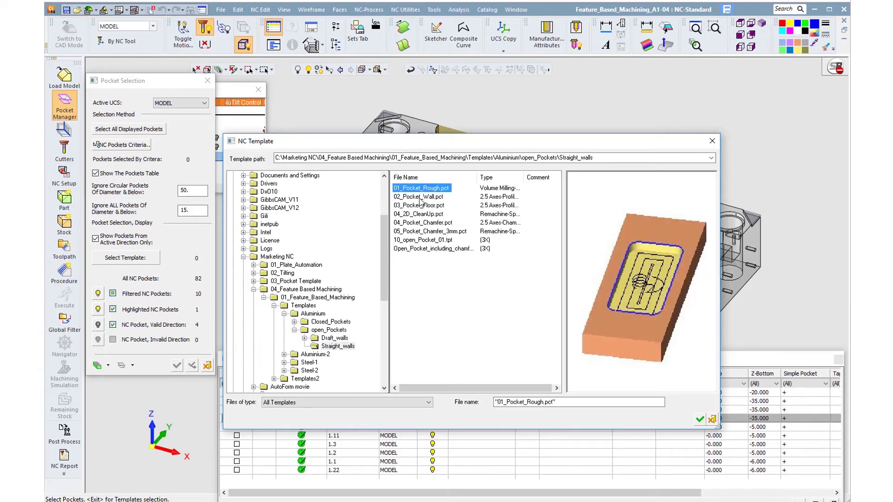
{"action": "left_click", "coordinate": [419, 199], "text": "ctrl"}
{"action": "left_click", "coordinate": [408, 207], "text": "ctrl"}
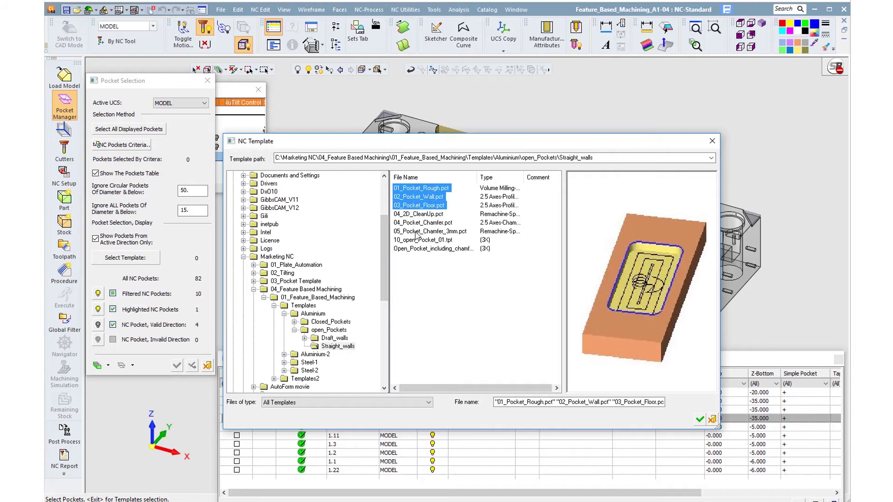
{"action": "left_click", "coordinate": [418, 231], "text": "ctrl"}
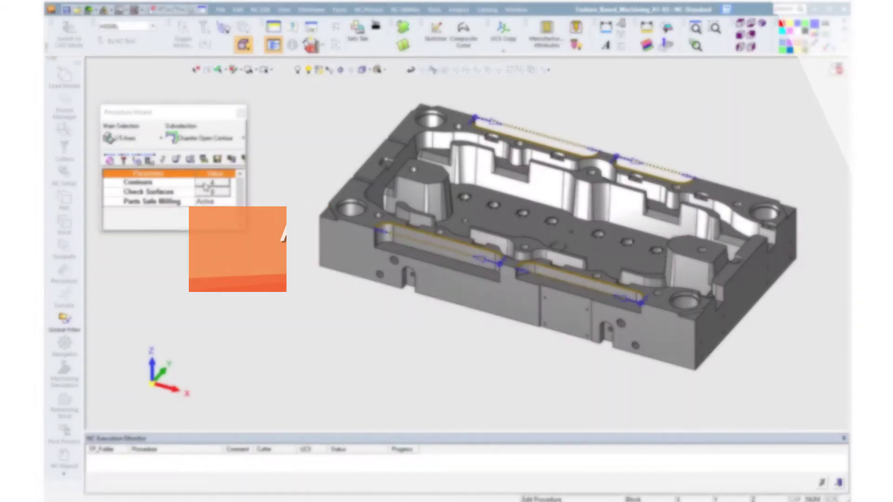
- Auto-detect the chamfer contours on all displayed surfaces and confirm them
{"action": "left_click", "coordinate": [208, 184]}
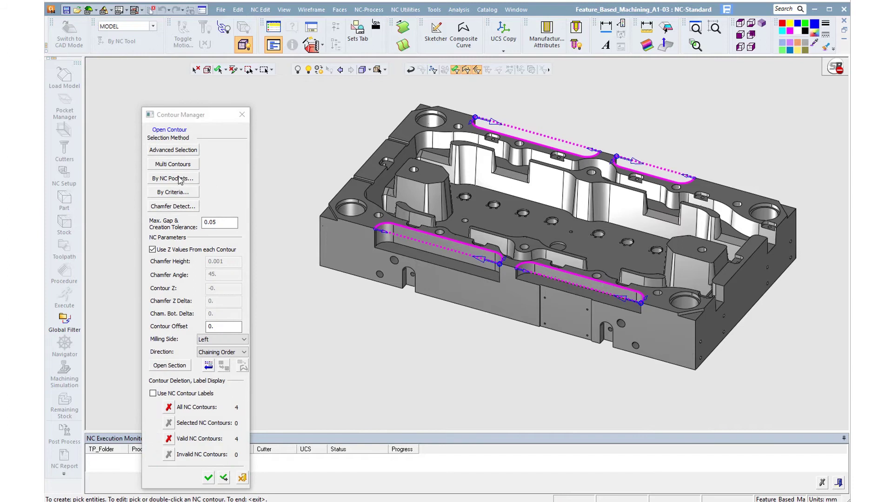
{"action": "left_click", "coordinate": [160, 209]}
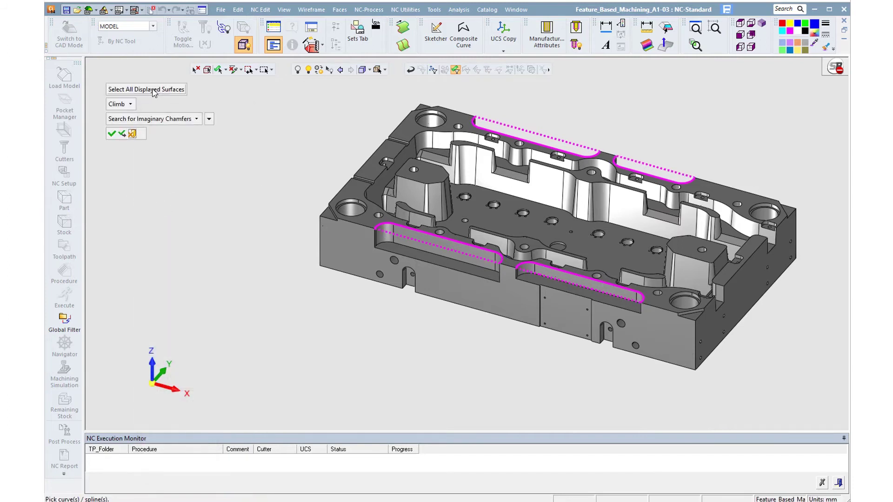
{"action": "left_click", "coordinate": [154, 90]}
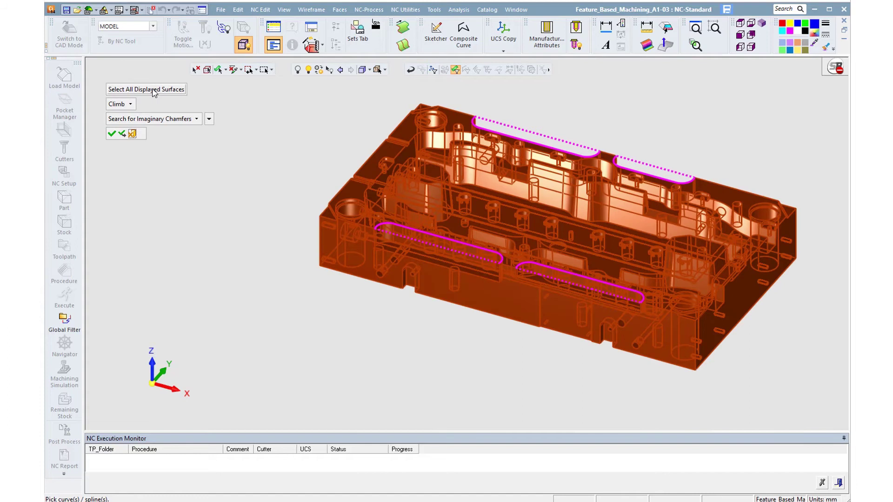
{"action": "left_click", "coordinate": [111, 134]}
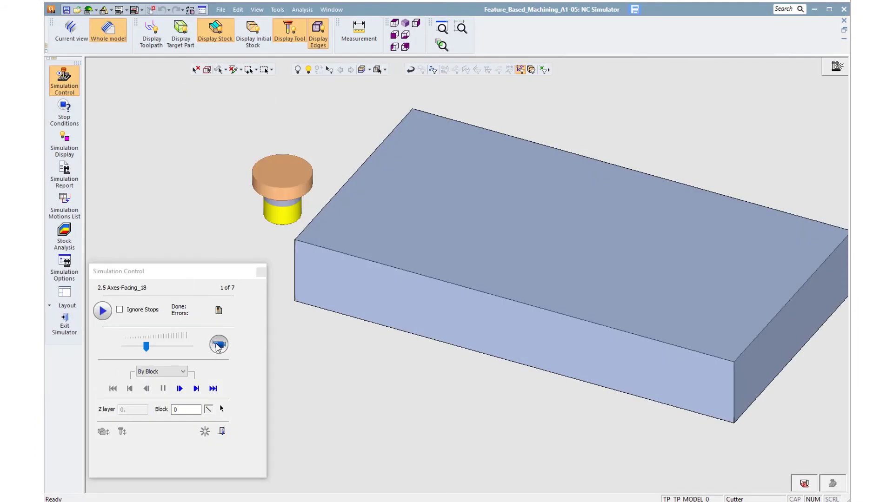
- Play the NC simulation of all seven procedures, starting with 2.5 Axes-Facing_18
{"action": "left_click", "coordinate": [218, 344]}
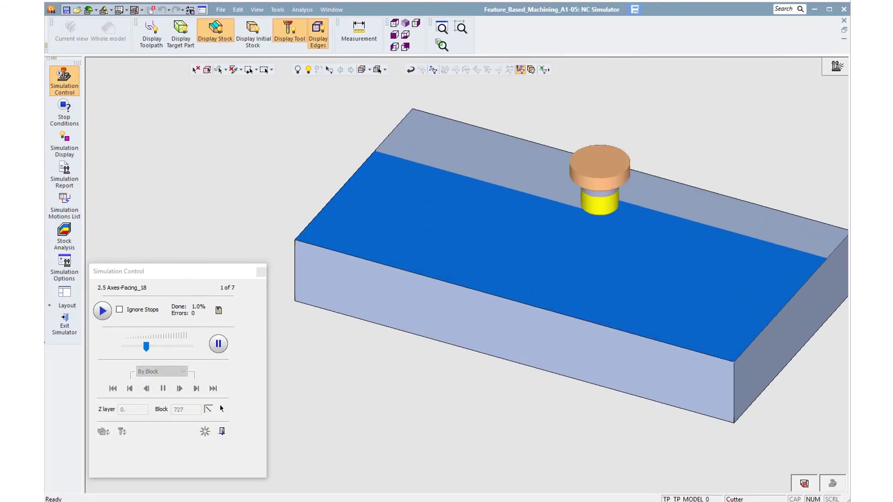